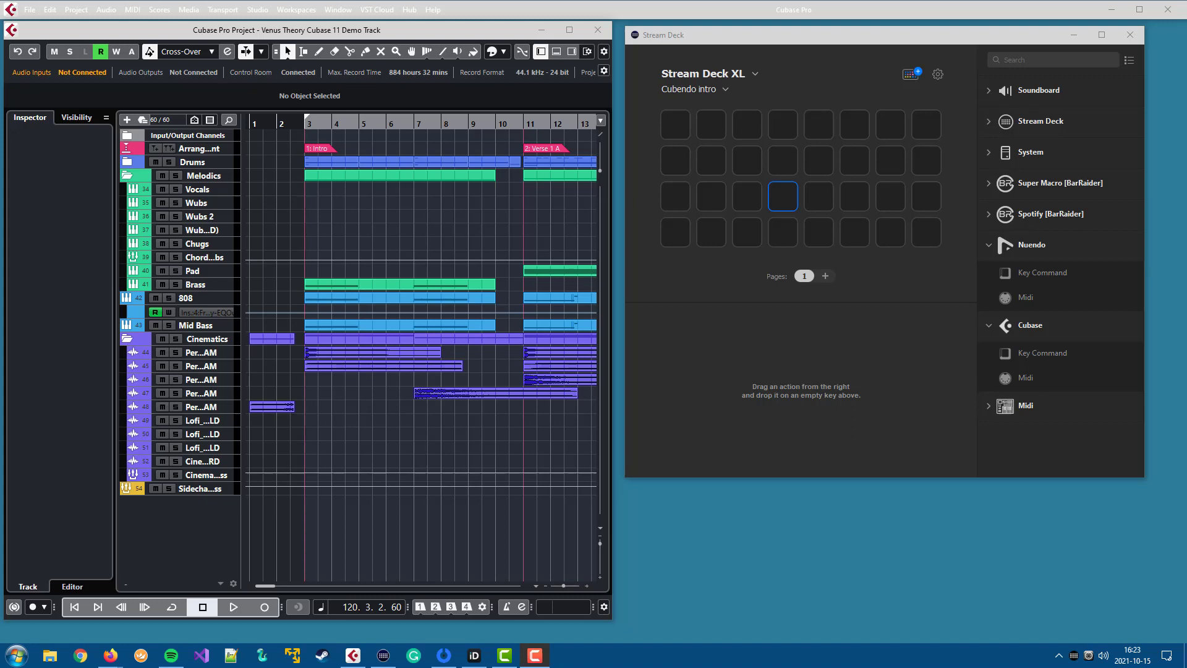
Drop a Cubase Key Command action onto an empty third-row key and open its Command list
left_click(989, 245)
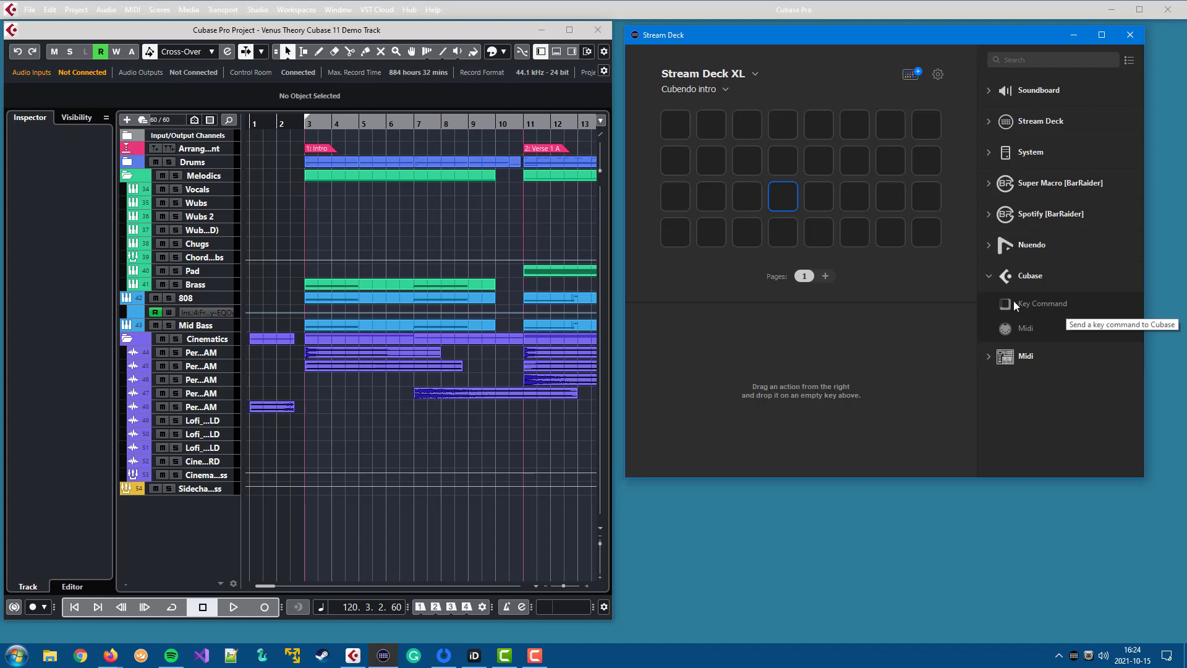
left_click_drag(1014, 301, 787, 197)
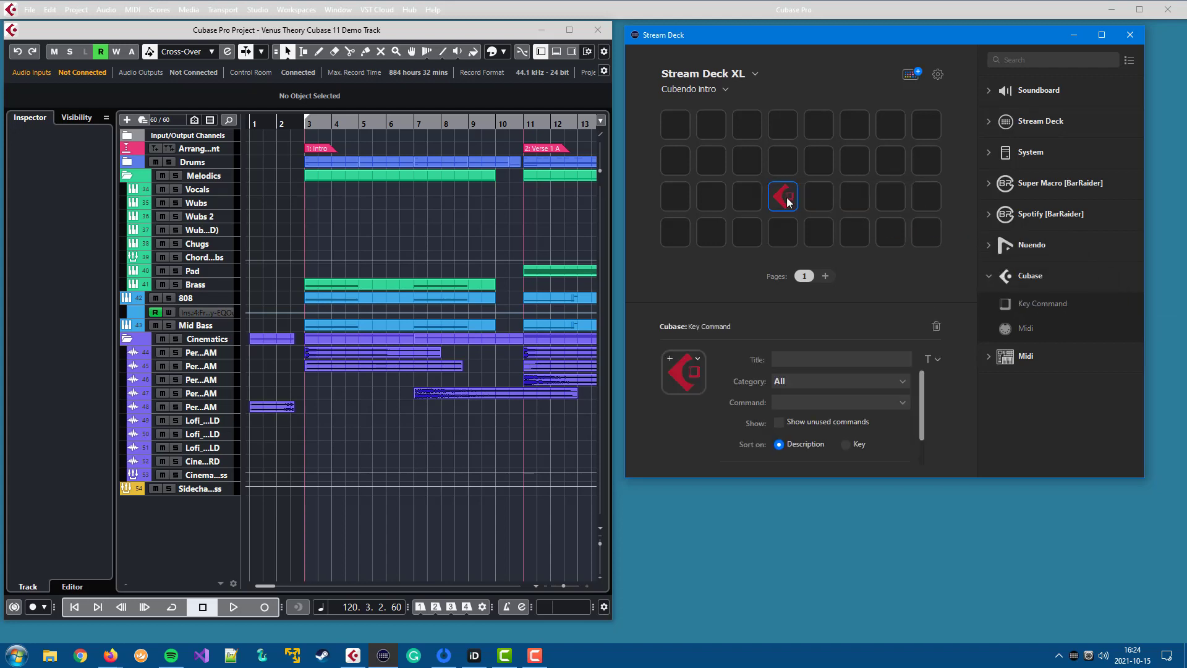
left_click(850, 403)
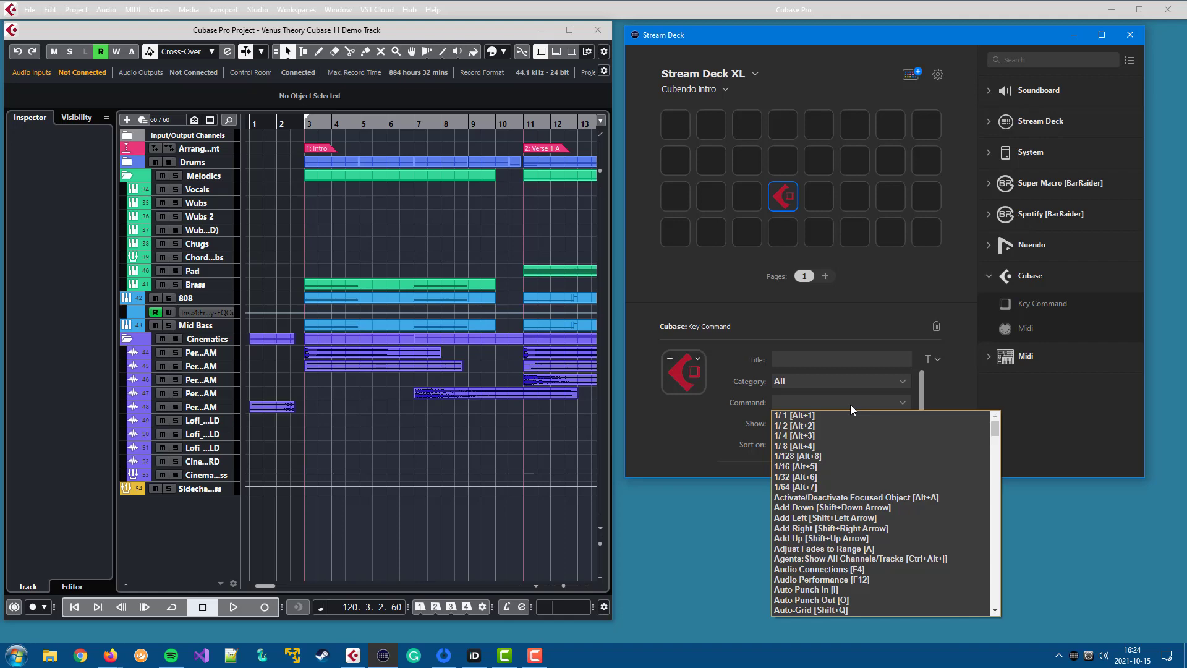
Set the key's command to Cycle [Pad /] and test it toggling Cubase's cycle range on and off
key("Down")
key("Down")
key("Down")
key("Down")
key("Down")
key("Down")
key("Down")
key("Down")
key("Down")
key("Down")
key("Down")
key("Down")
key("Down")
key("Down")
key("Down")
key("Down")
key("Down")
key("Down")
key("Down")
key("Down")
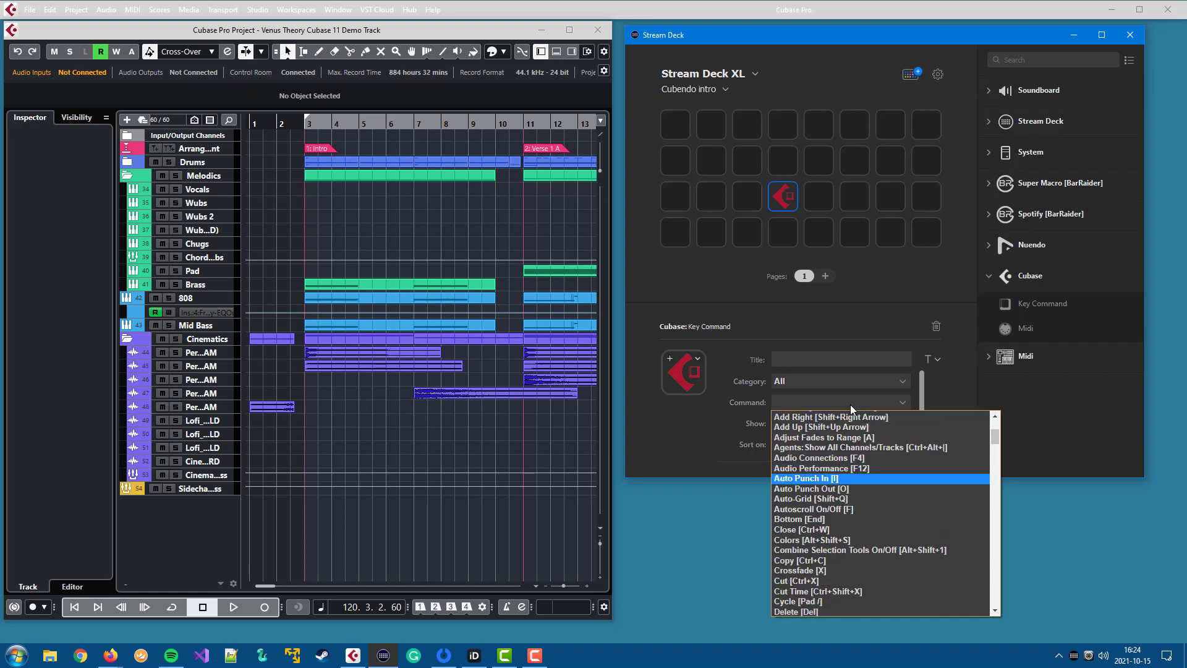
left_click(803, 565)
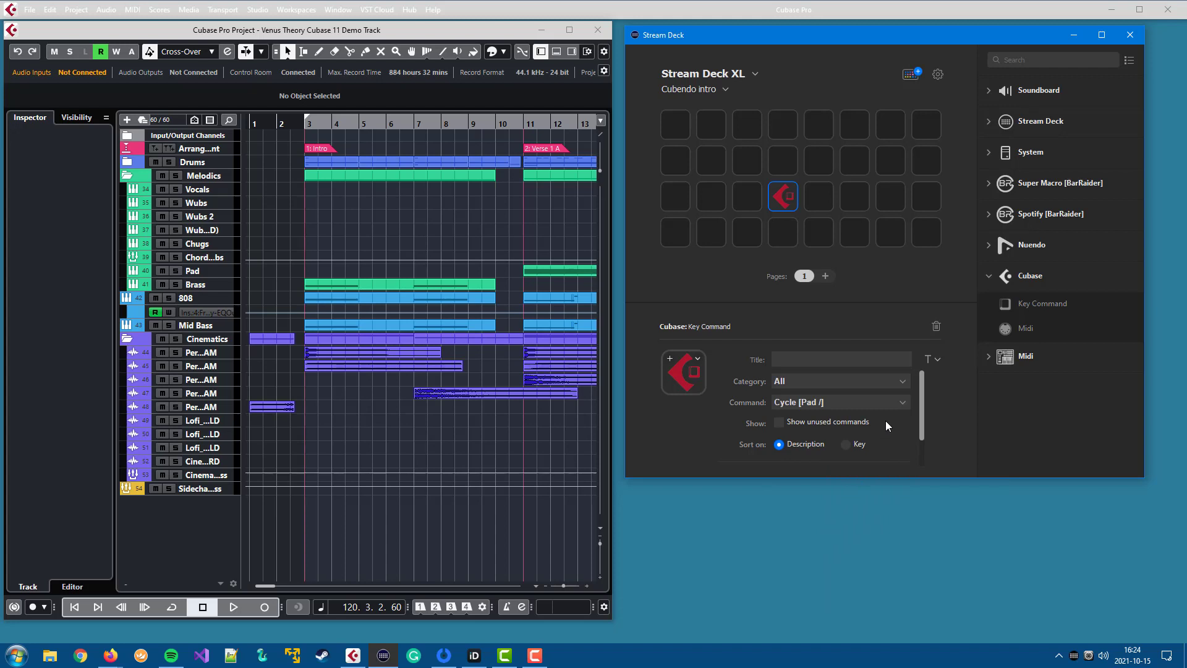
left_click(332, 34)
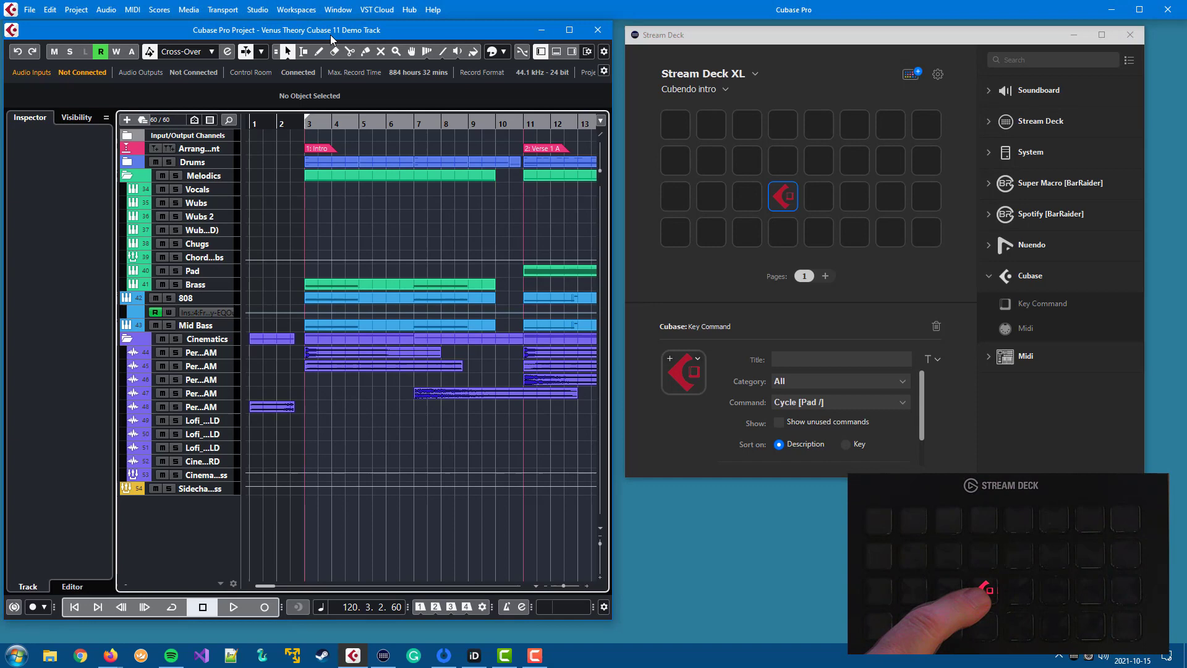
key("KP_Divide")
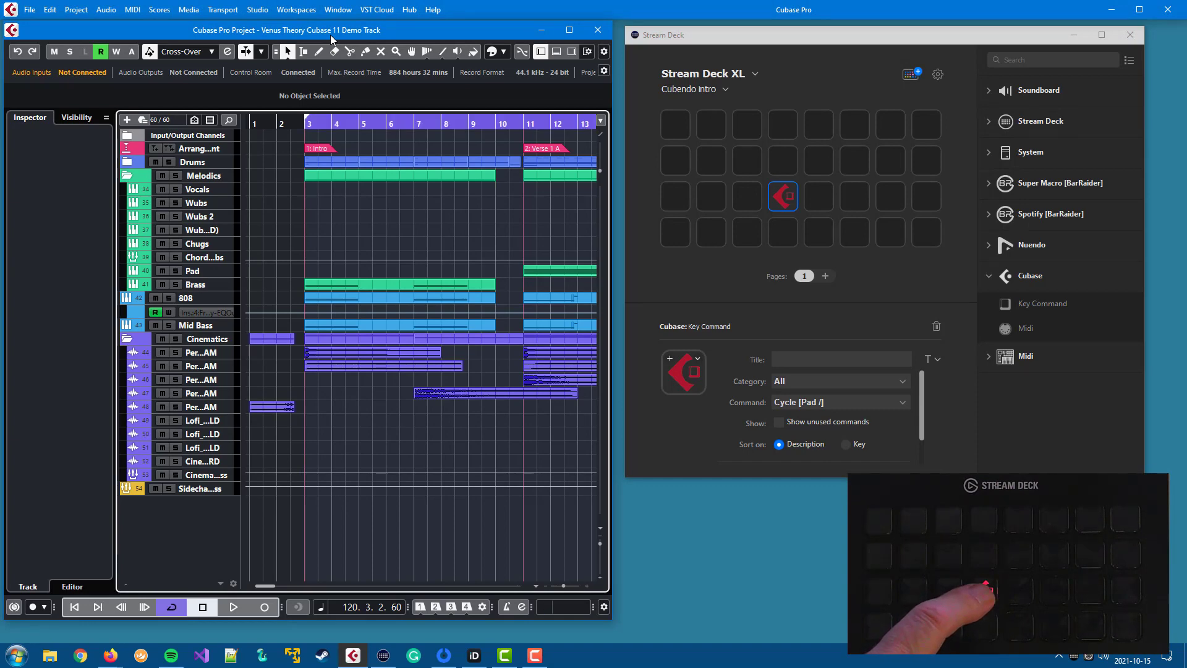
key("KP_Divide")
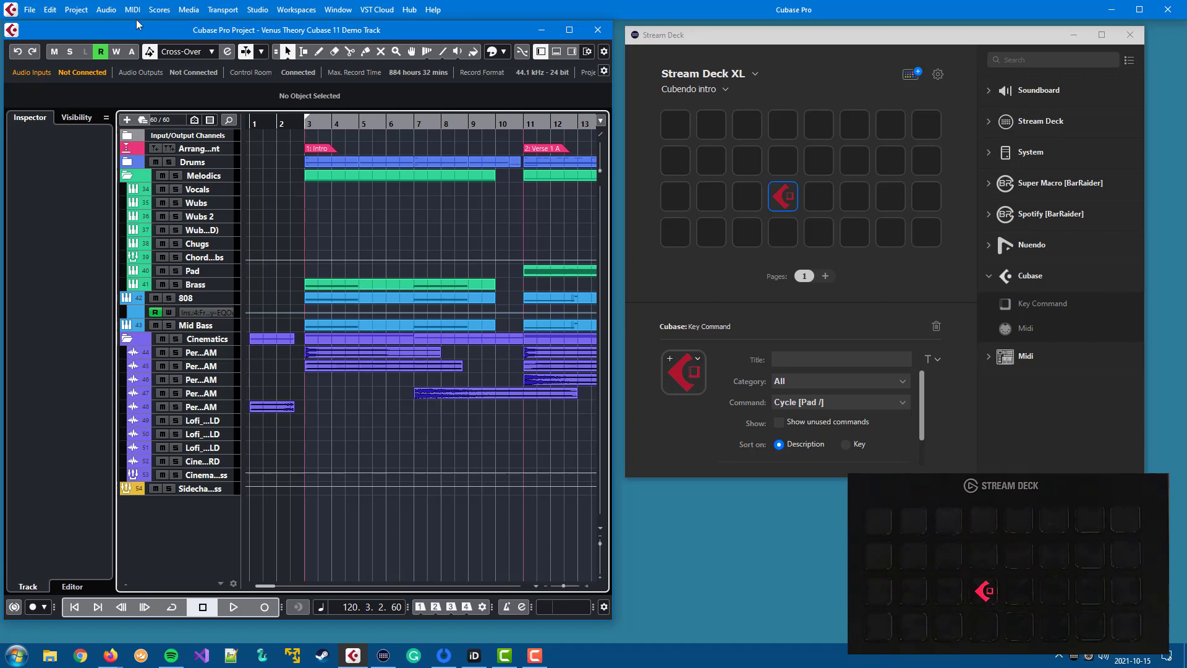
Assign Ctrl+Alt+Y to MixConsole 3 under Devices (Studio) in Cubase's Key Commands and confirm
left_click(46, 13)
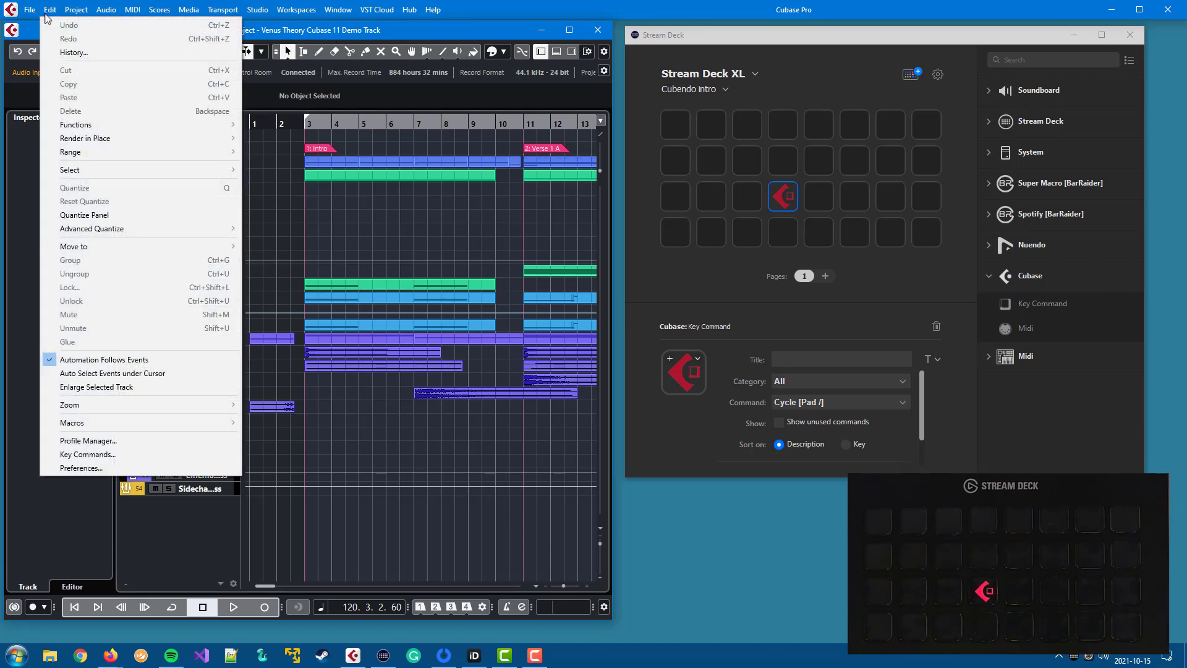
left_click(99, 454)
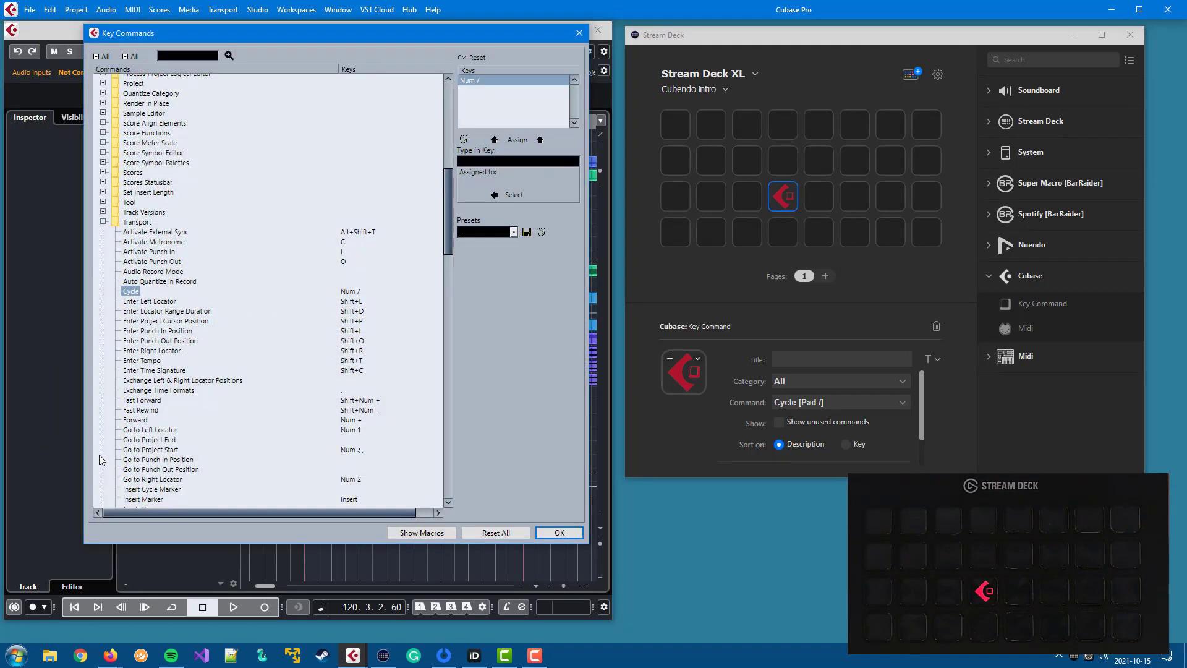
left_click(103, 221)
scroll(104, 226, "up", 6)
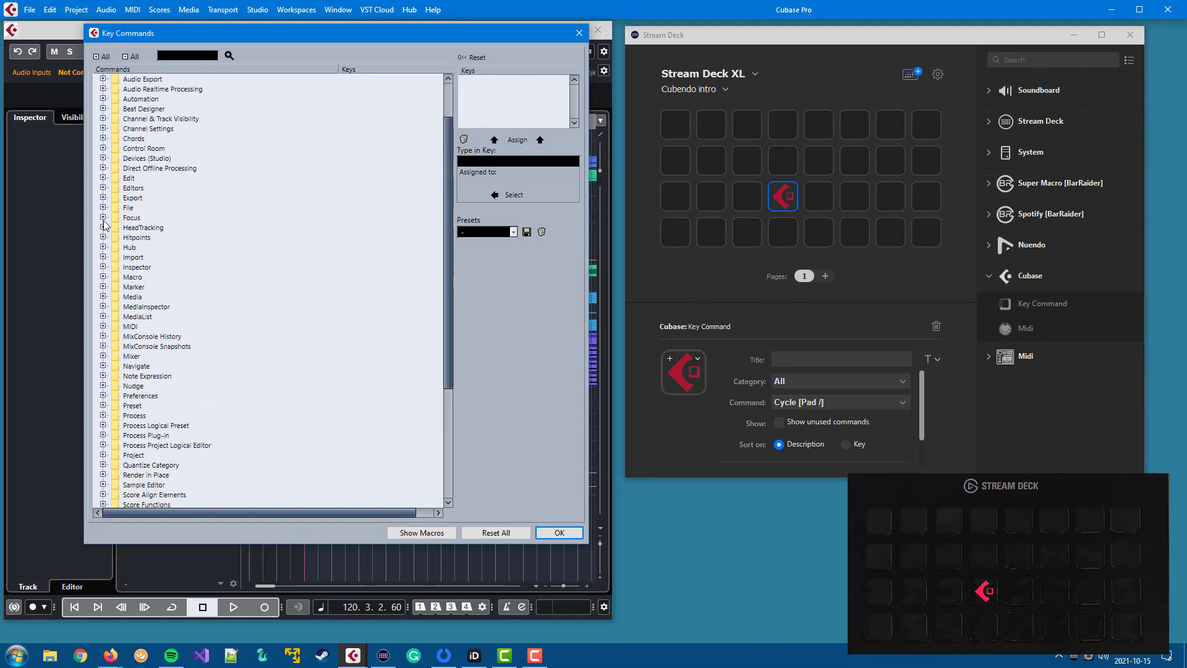
left_click(103, 159)
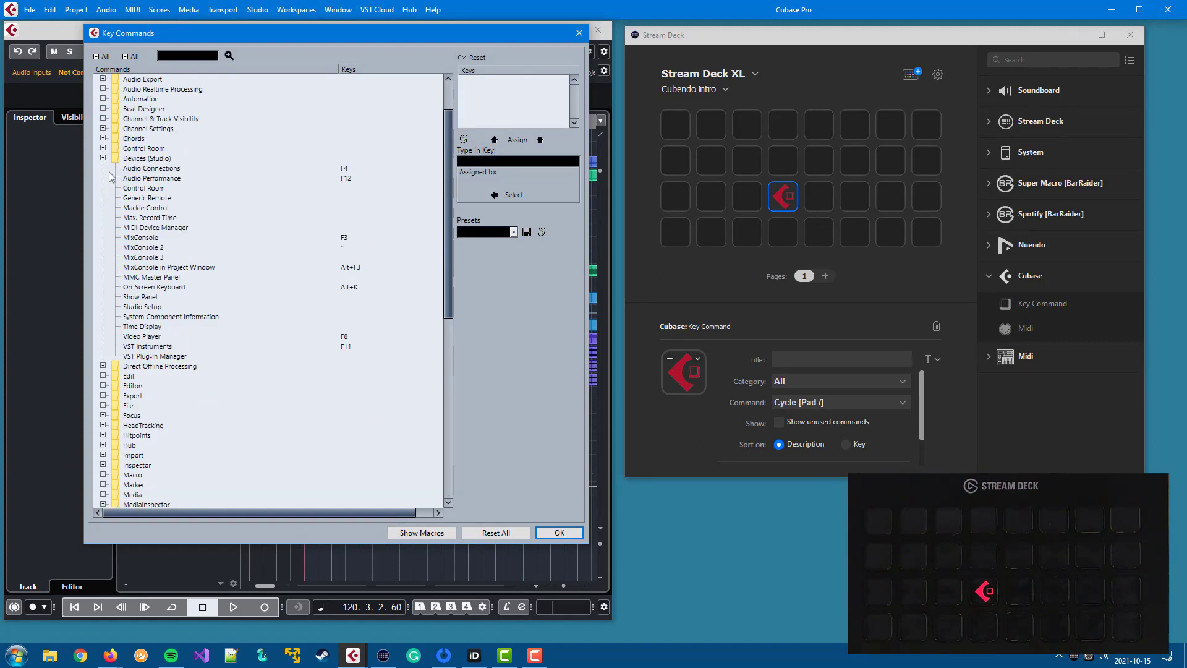
left_click(155, 258)
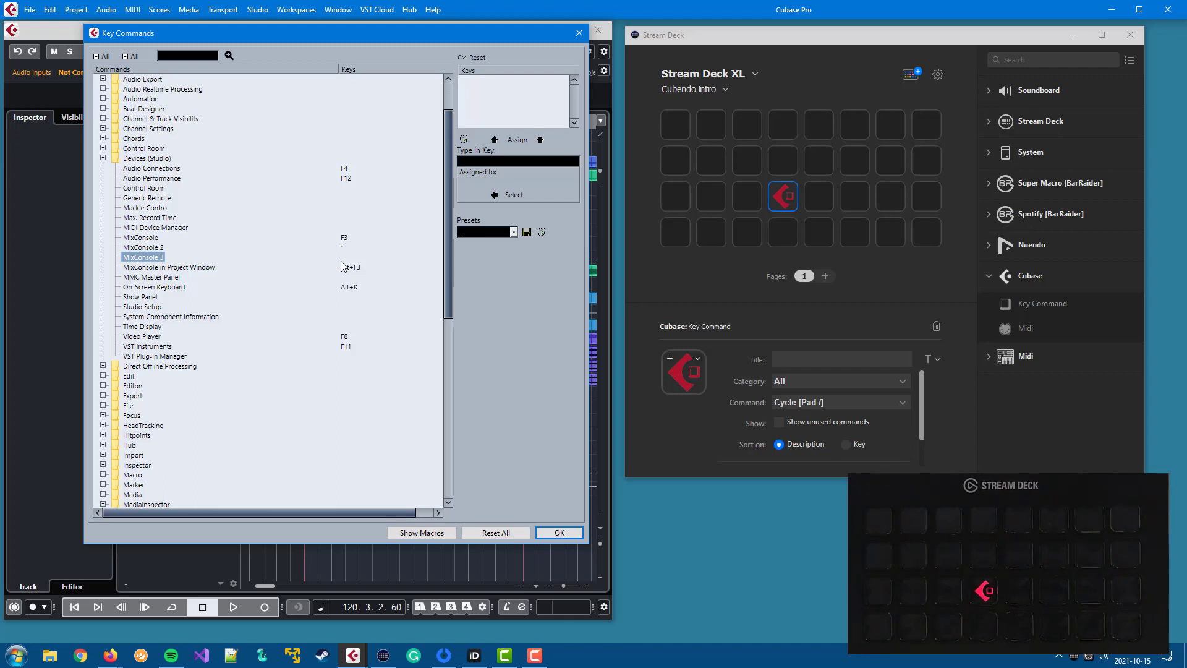
left_click(499, 162)
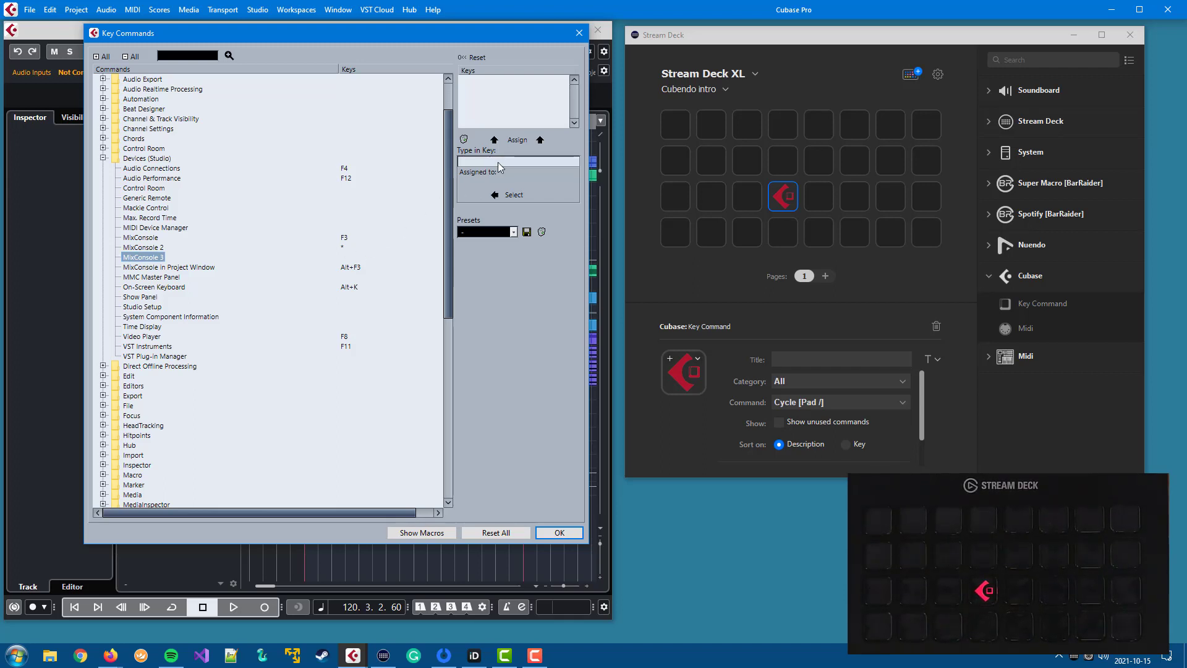
key("ctrl+alt+y")
left_click(515, 144)
left_click(545, 532)
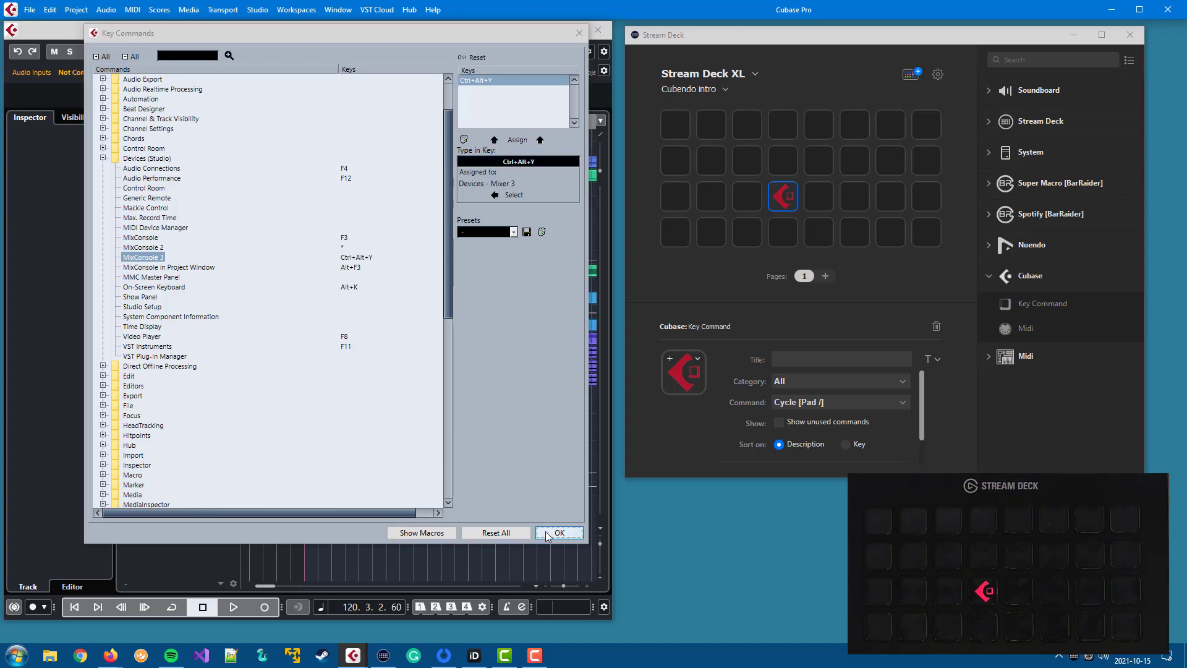
Set the Stream Deck key's command to Devices (Studio) > MixConsole 3
left_click(784, 381)
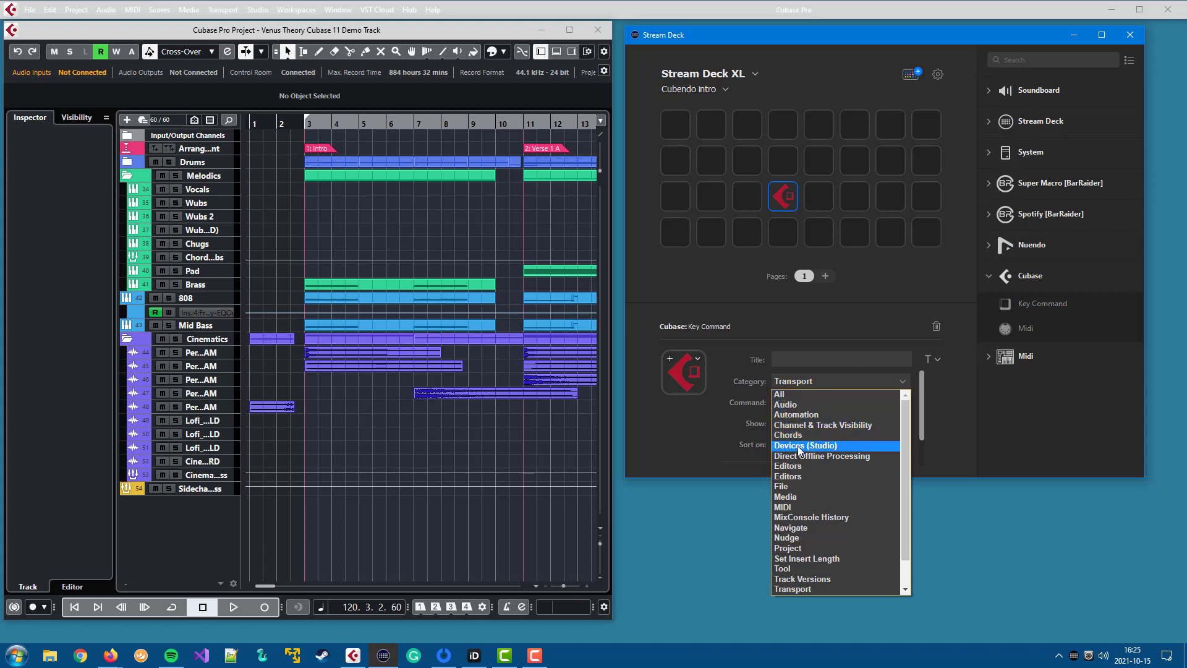
left_click(818, 444)
left_click(817, 403)
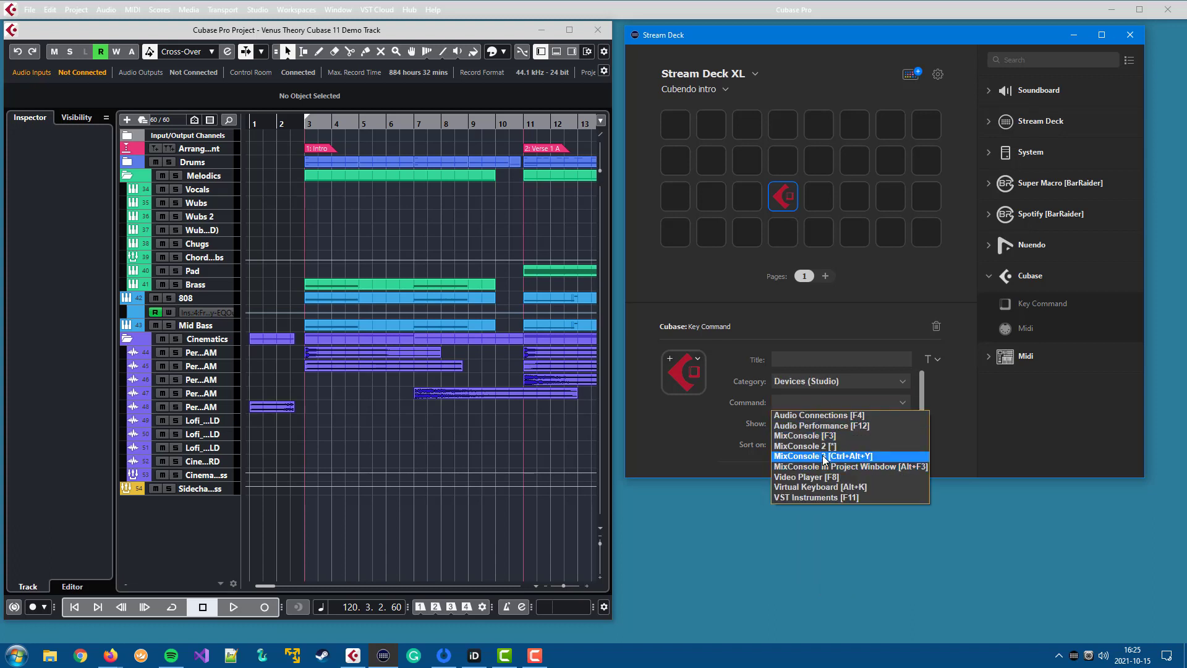
left_click(825, 457)
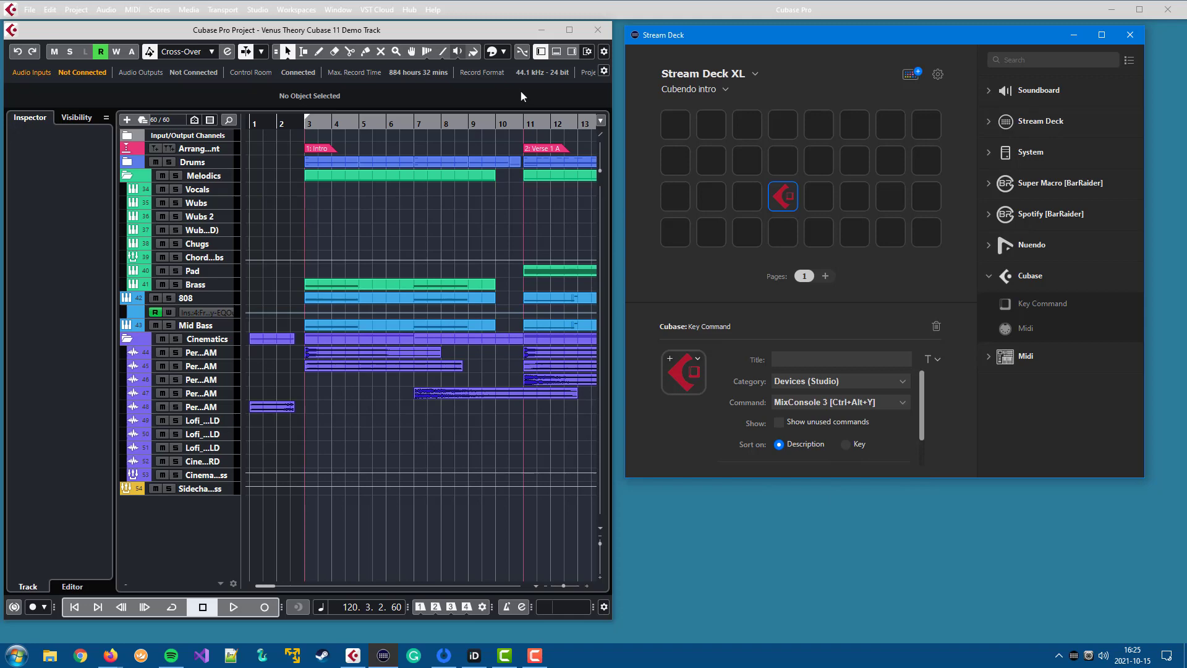
Test the key in Cubase, opening and then closing the MixConsole with Ctrl+Alt+Y
left_click(469, 28)
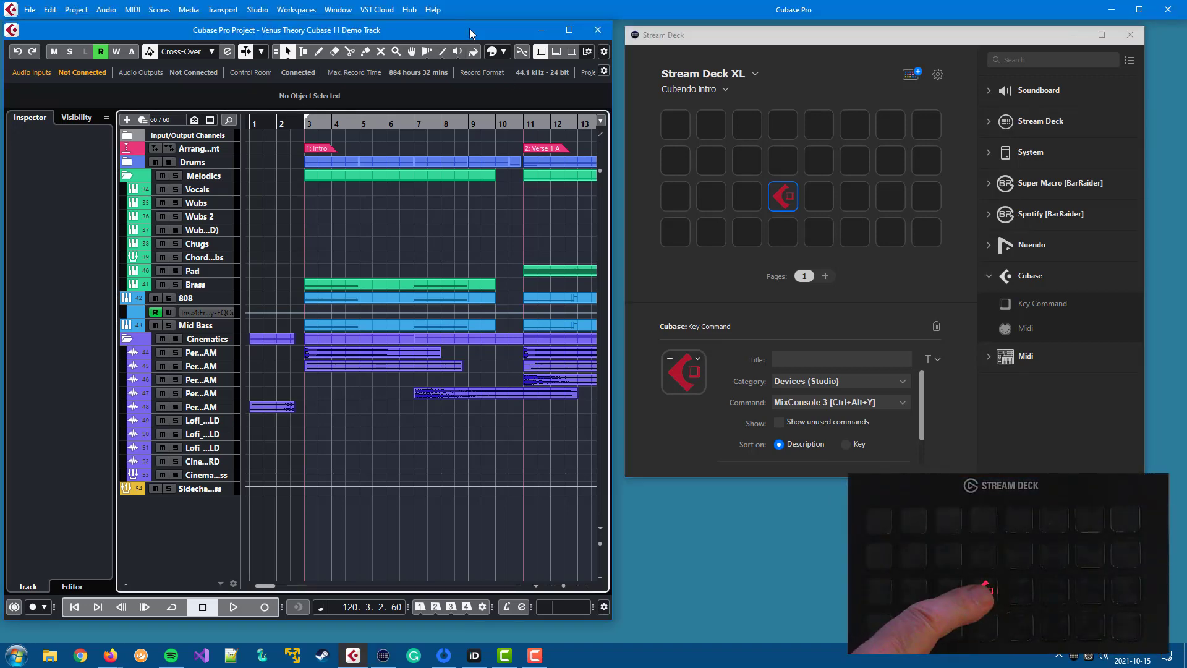
key("ctrl+alt+y")
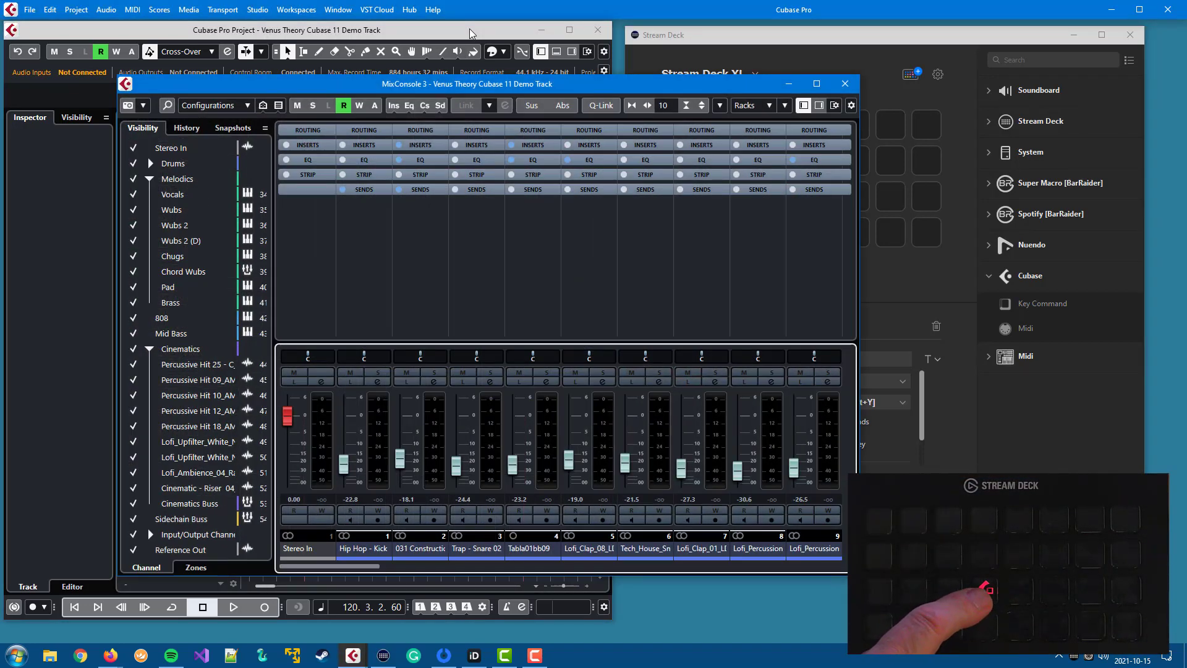
key("ctrl+alt+y")
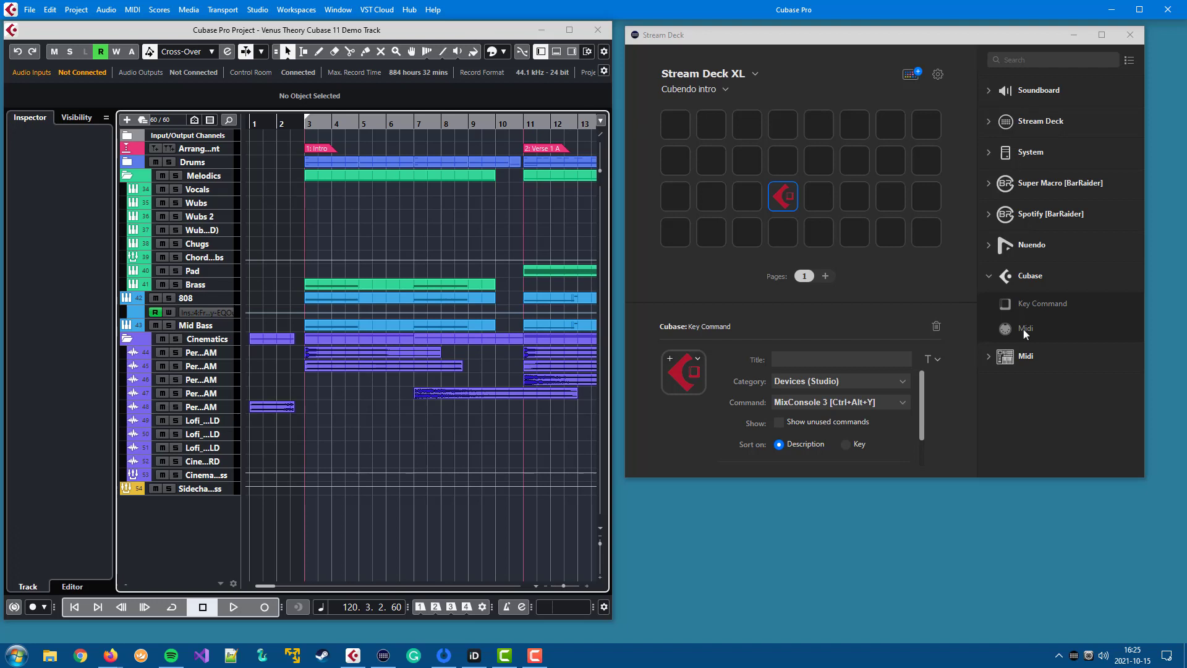
Place a Cubase Midi action on the key right of the MixConsole key and open Cubase's Studio menu
left_click_drag(1023, 329, 827, 199)
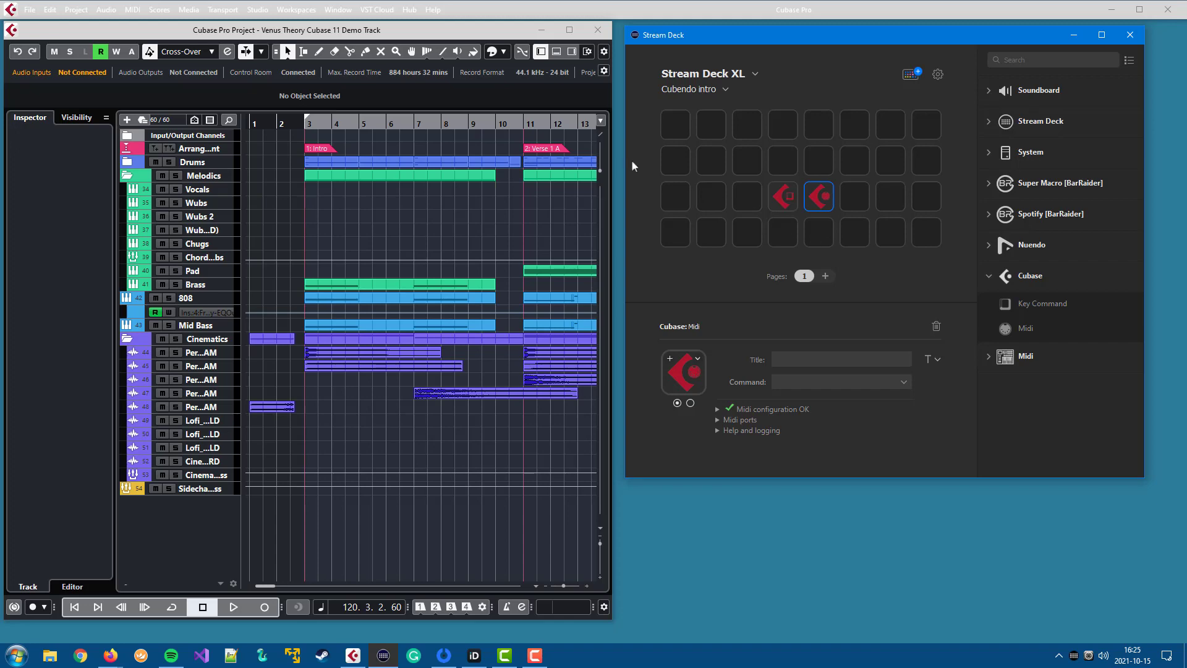
left_click(257, 10)
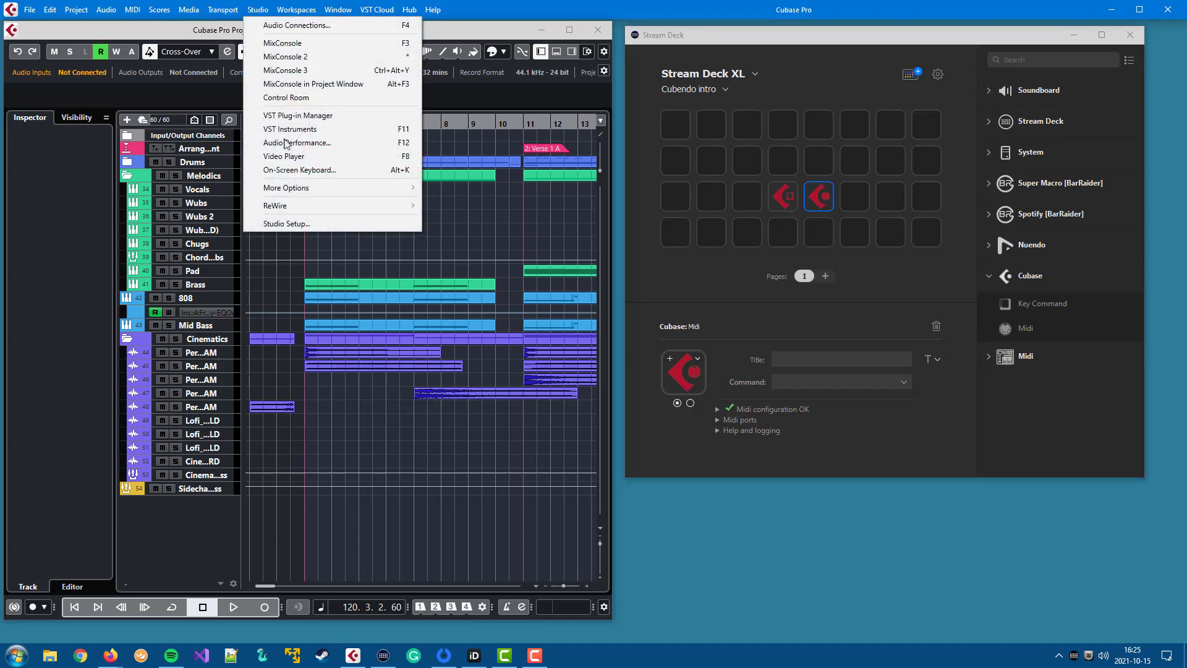
left_click(286, 223)
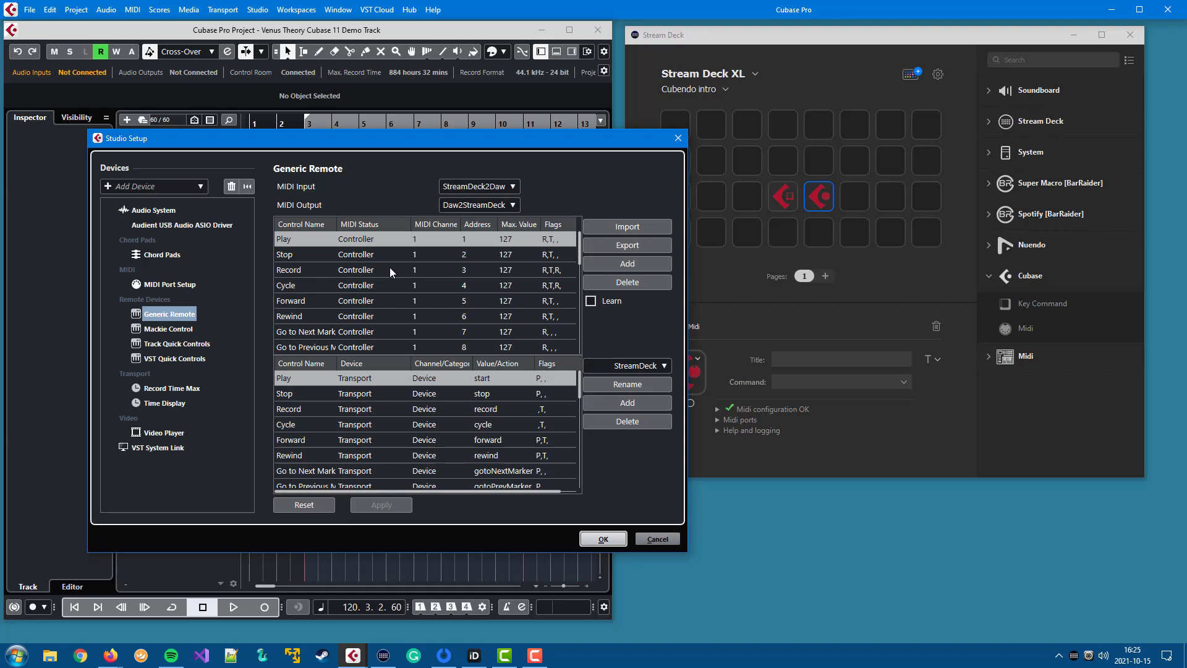
key("Return")
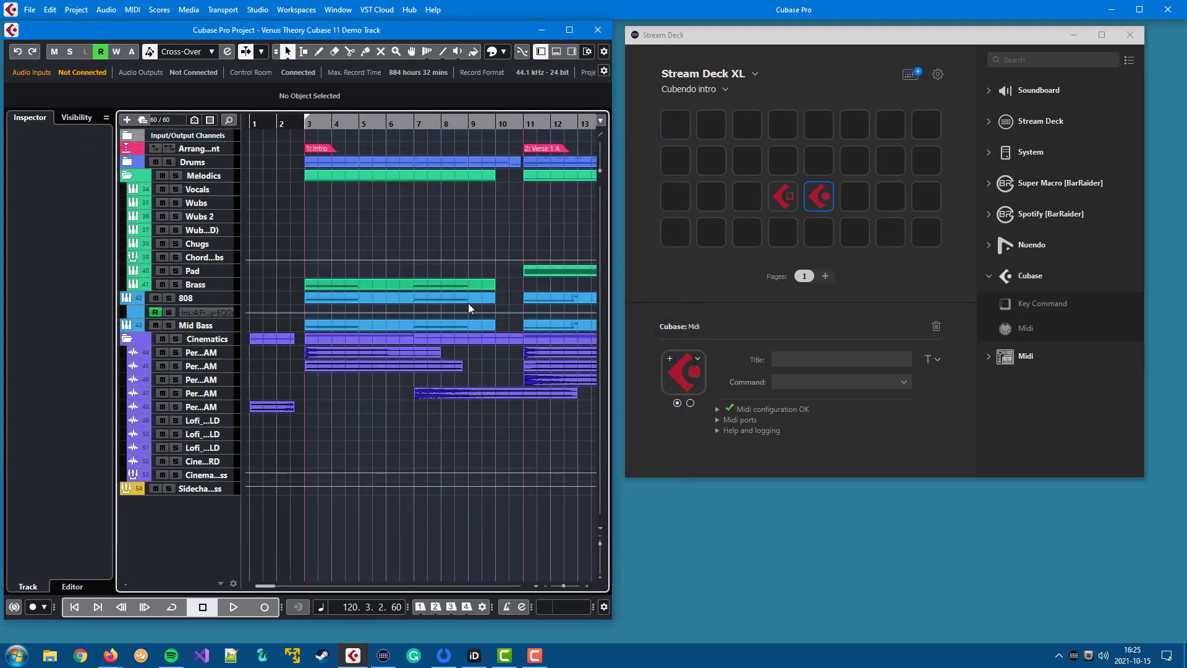
Set the Midi key's command to Cycle and give its second state the blue-glow cycle icon
left_click(844, 379)
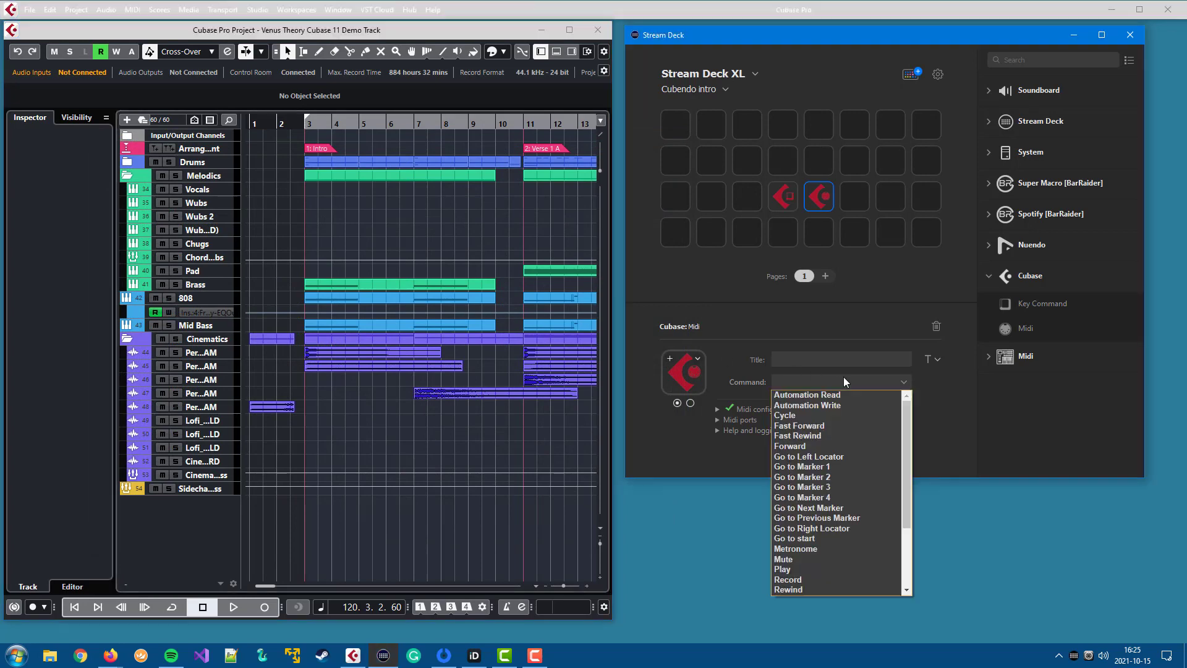
left_click(832, 422)
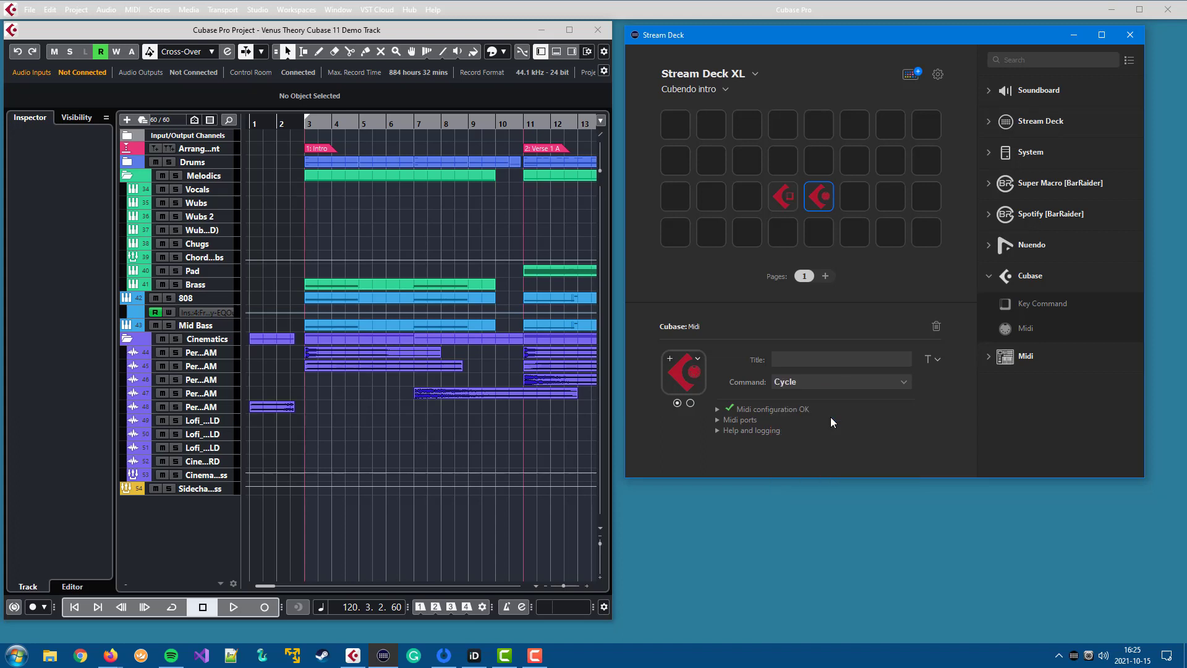
left_click(672, 358)
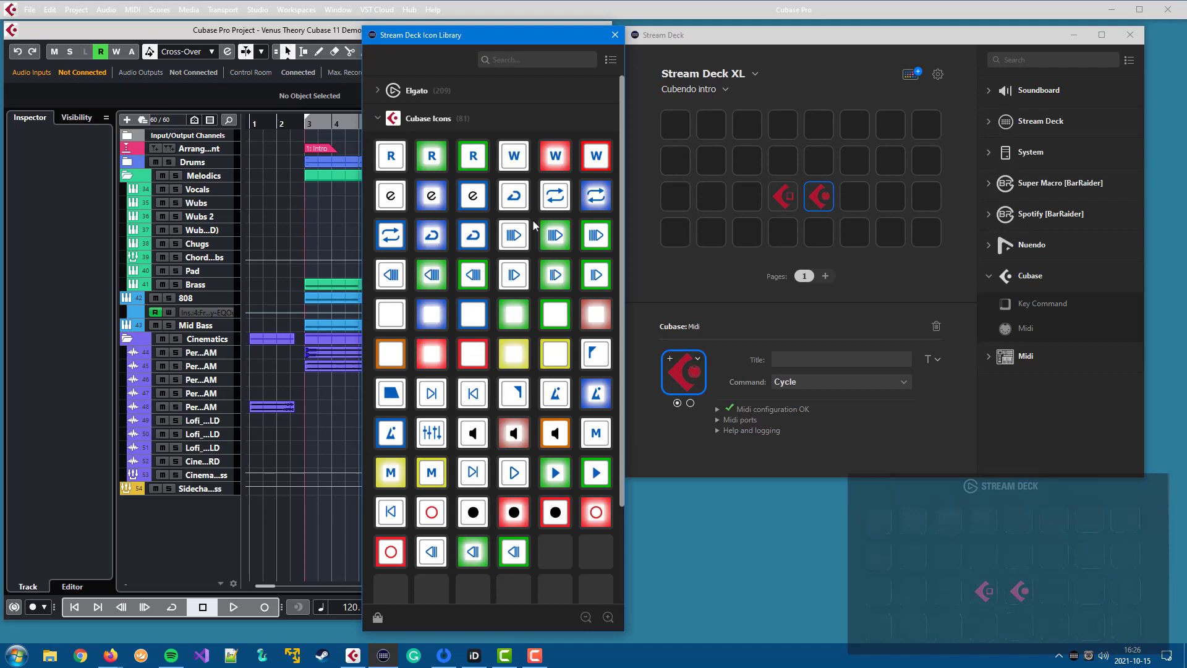
left_click(690, 403)
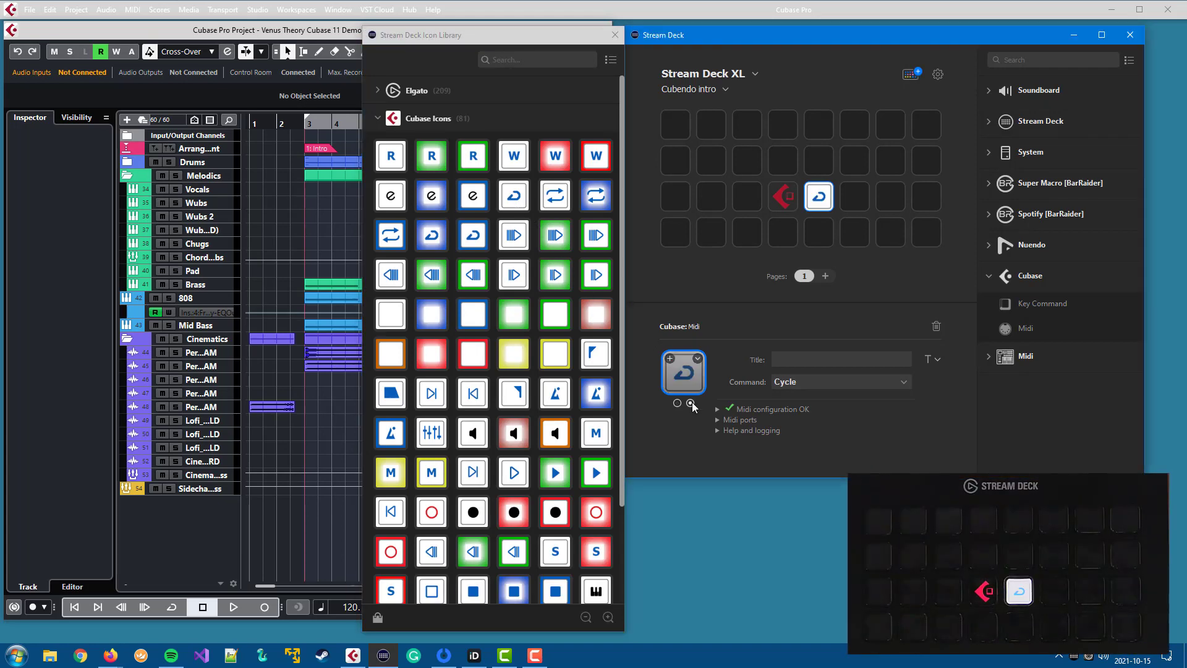
left_click(432, 235)
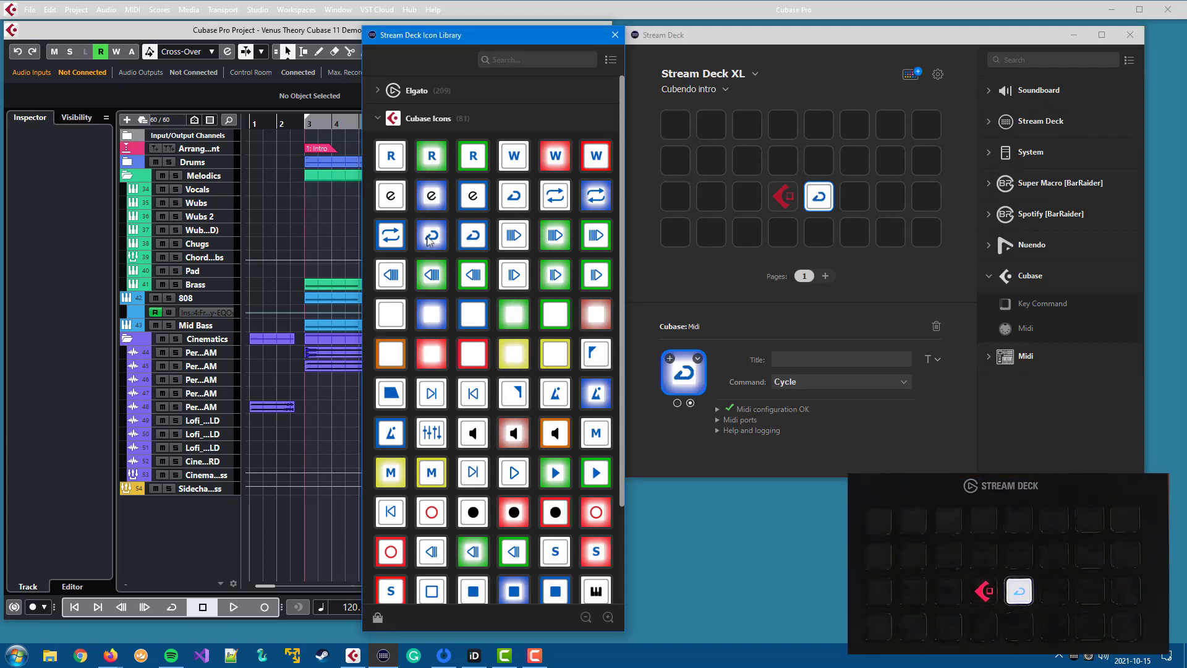
left_click(614, 35)
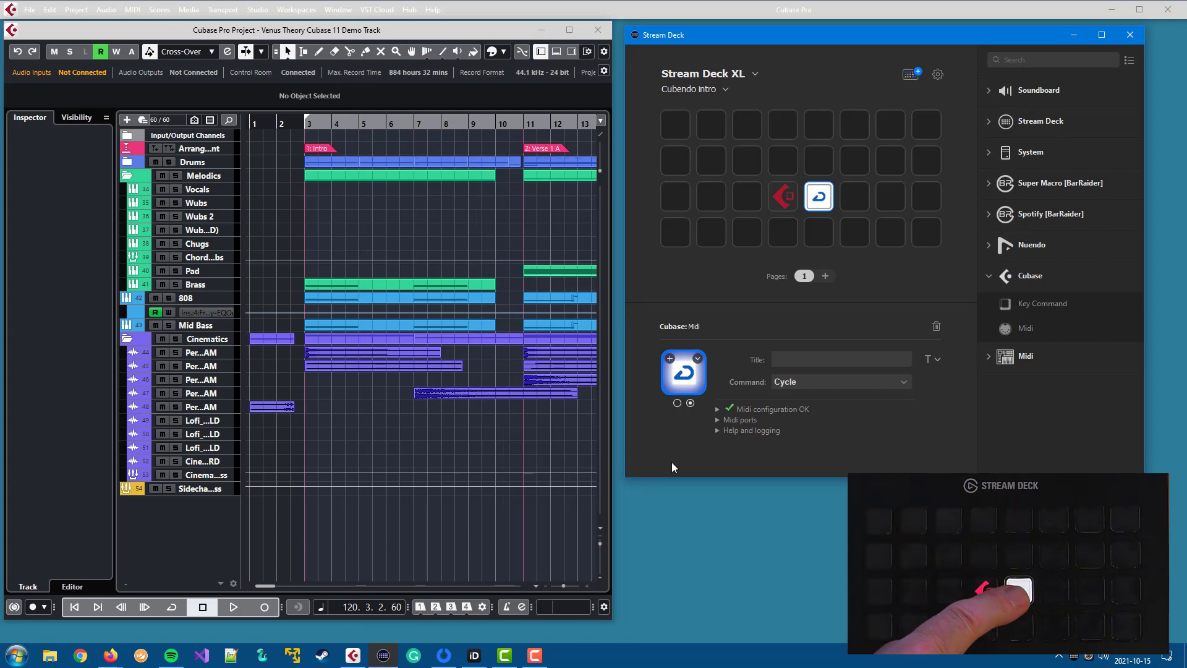
Toggle Cubase's cycle several times from the deck key, then switch cycle on in Cubase
key("KP_Divide")
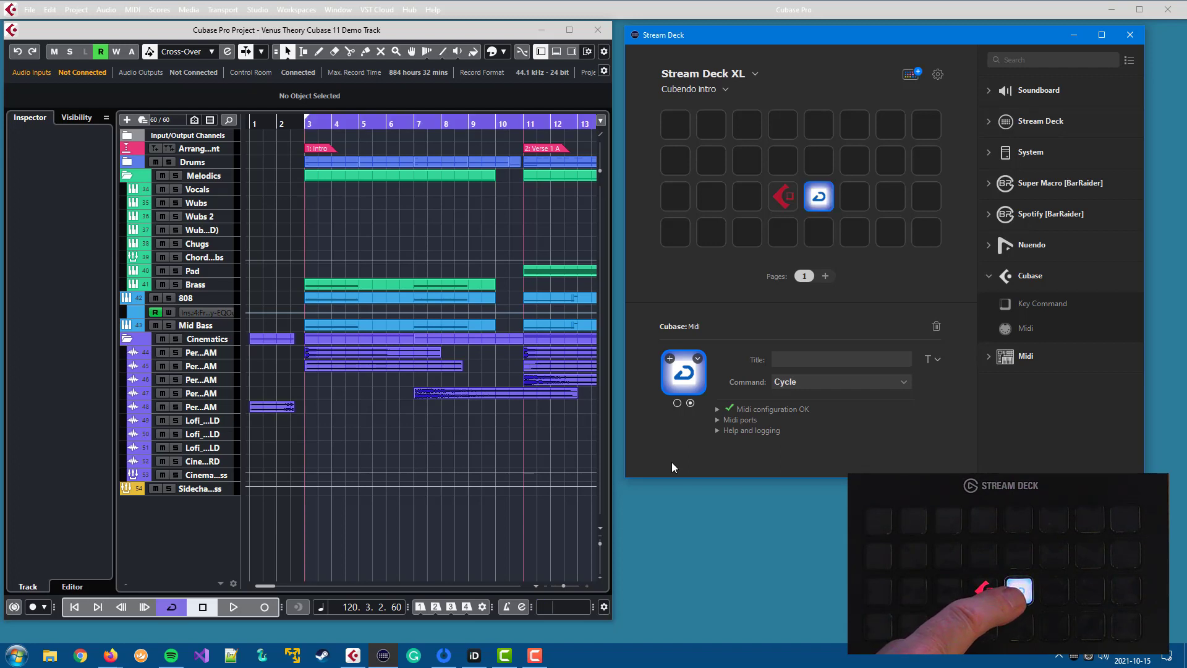
key("KP_Divide")
key("KP_Divide")
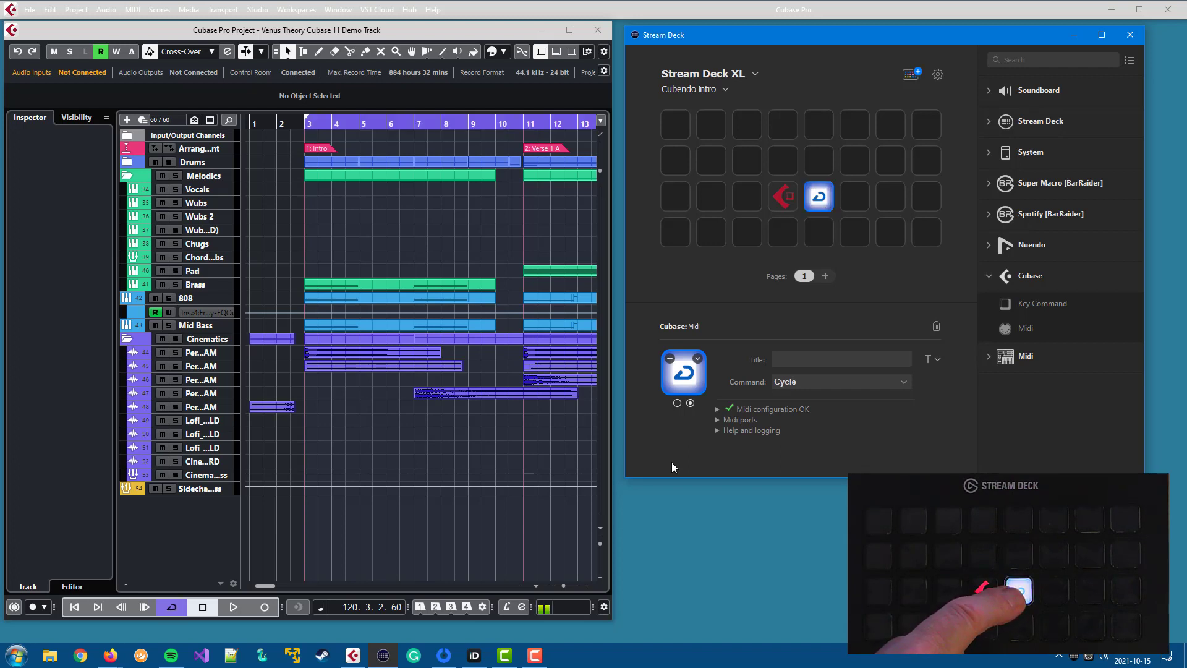
key("KP_Divide")
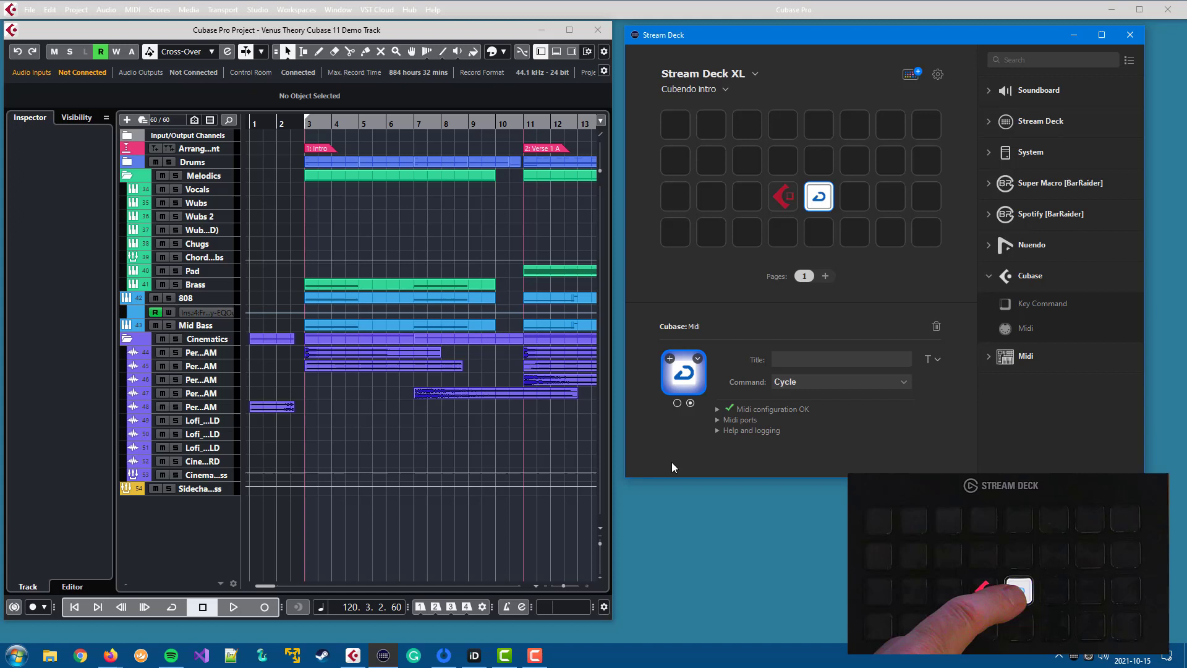
left_click(172, 608)
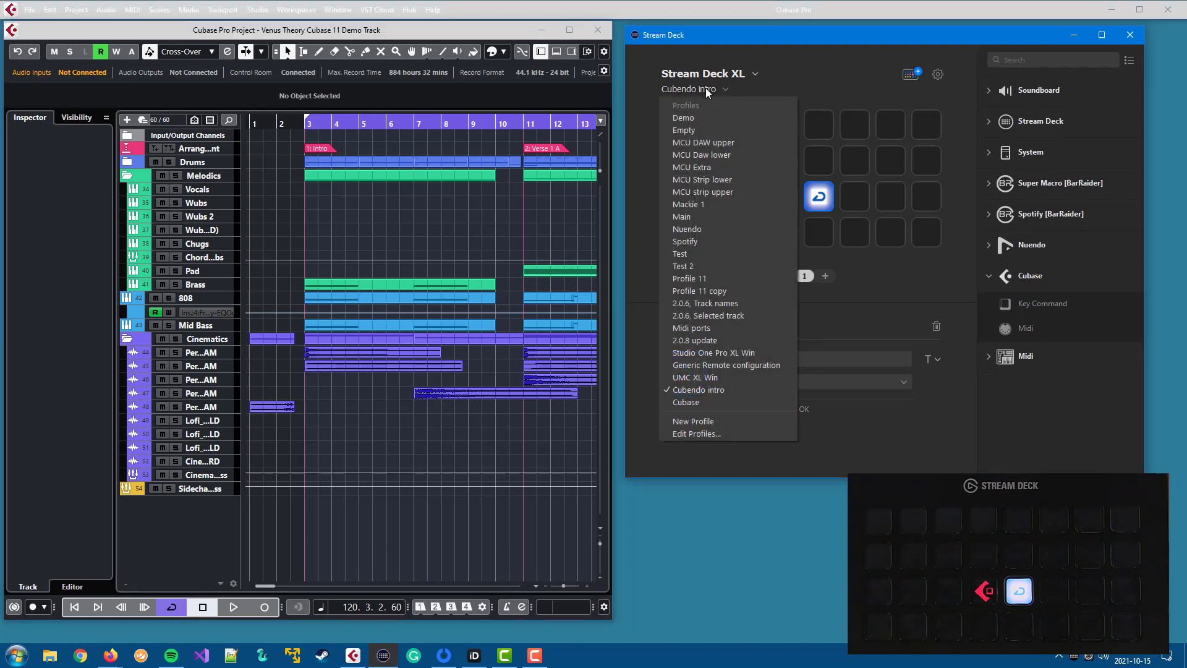
Switch Stream Deck to the Cubase profile and open Cubase's Studio Setup on Generic Remote
left_click(699, 405)
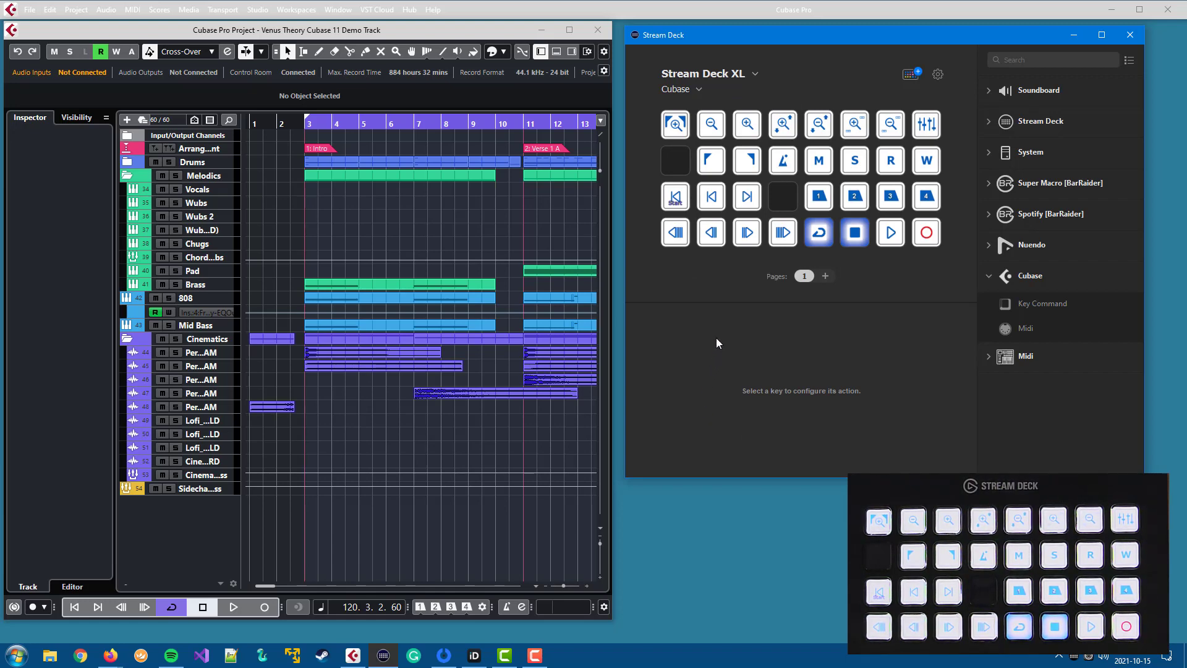
left_click(256, 13)
left_click(257, 11)
left_click(312, 223)
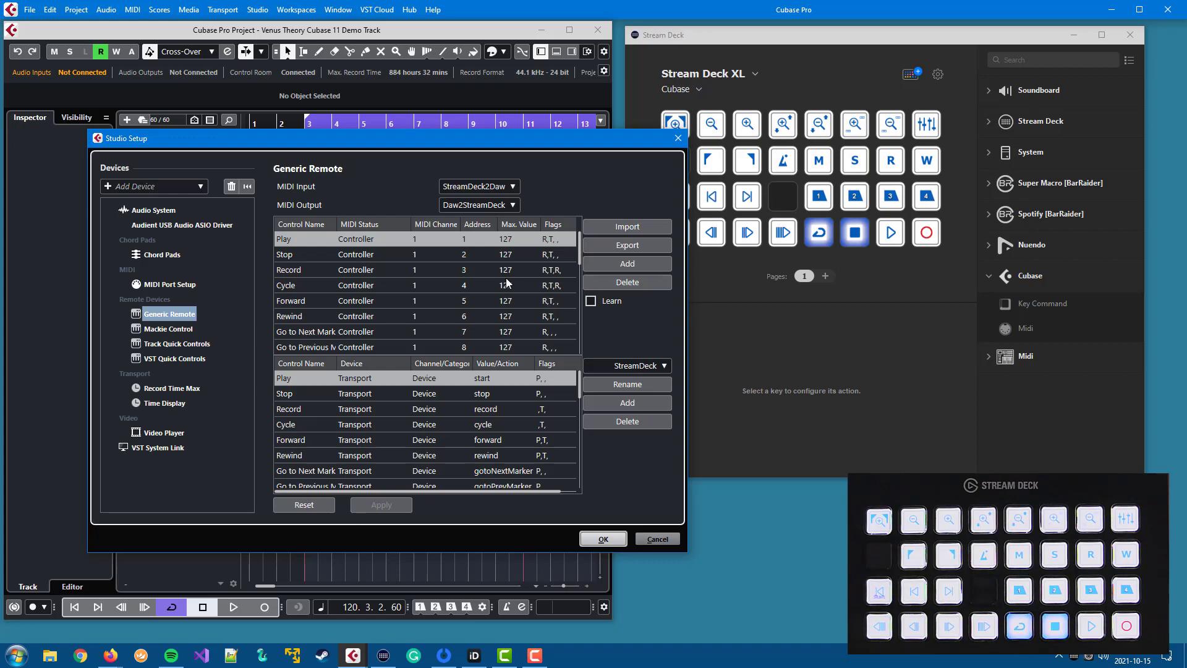
Cancel the Studio Setup dialog without applying changes
left_click(669, 540)
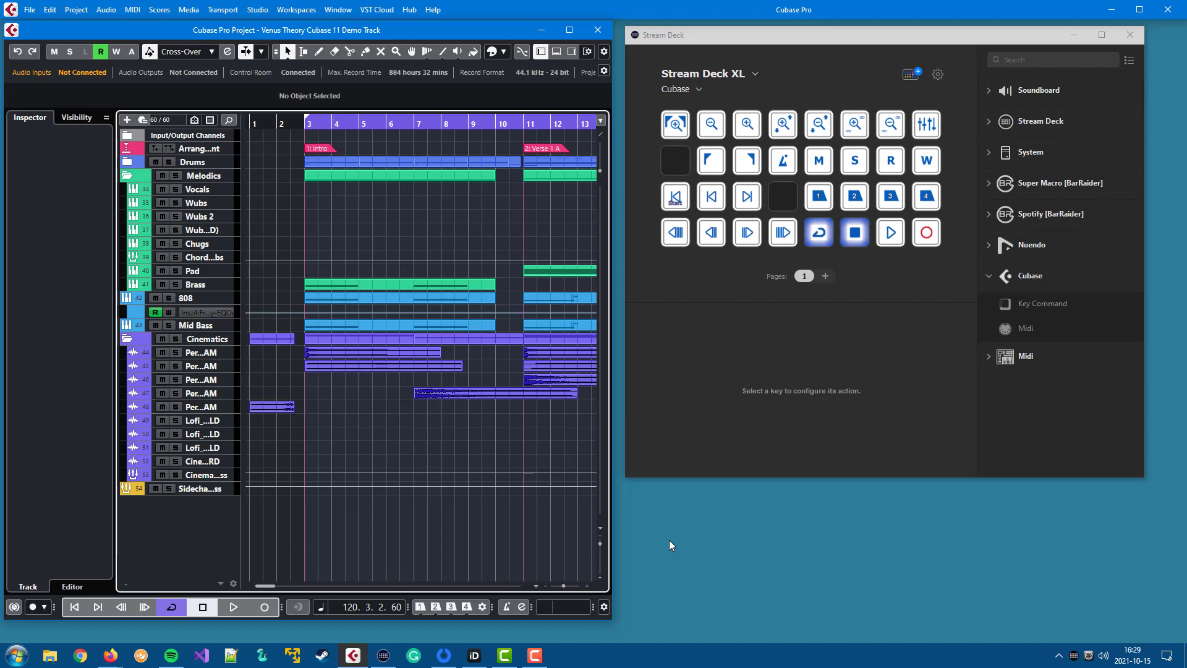
Expand the Midi group in the actions list to reveal its Control Change, Program Change, Note On/Off and Sysex actions
left_click(988, 357)
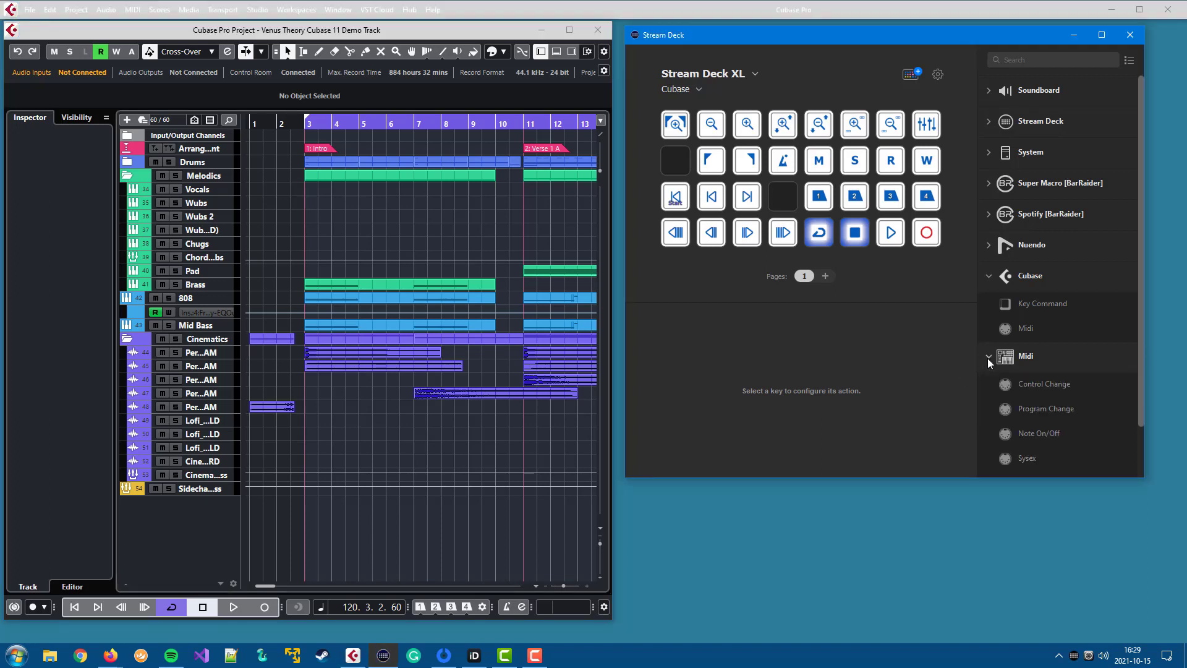